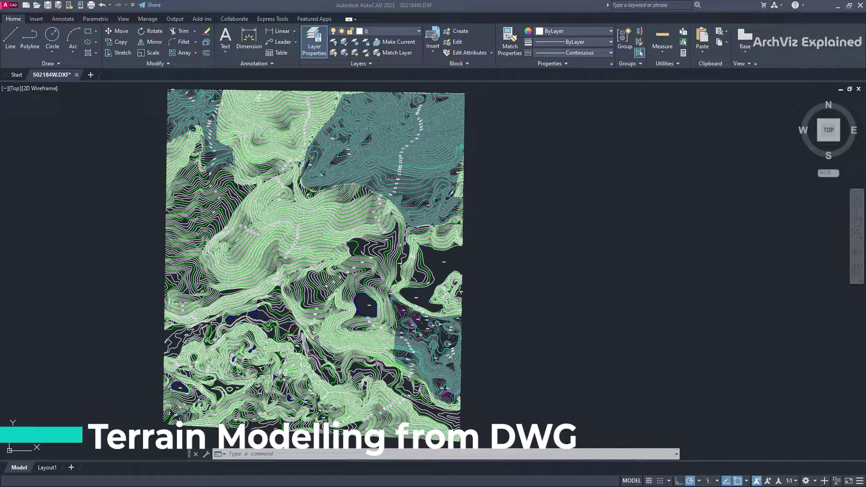
View the contour drawing from the right side to check its elevations, and return to the north-up top view.
click(845, 131)
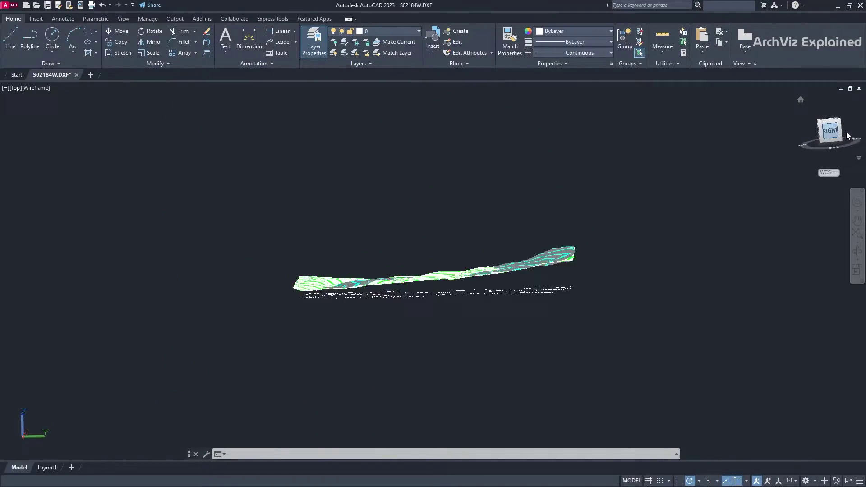
scroll(526, 273, up, 4)
middle_drag(486, 298, 648, 310)
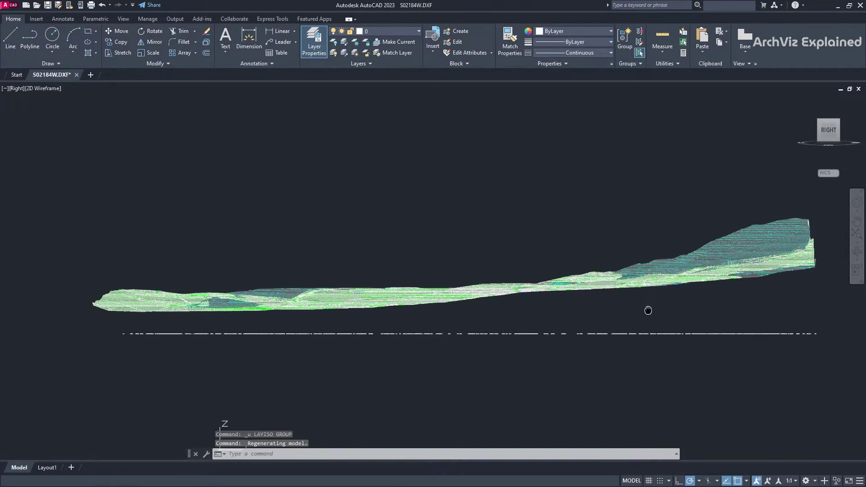
click(831, 116)
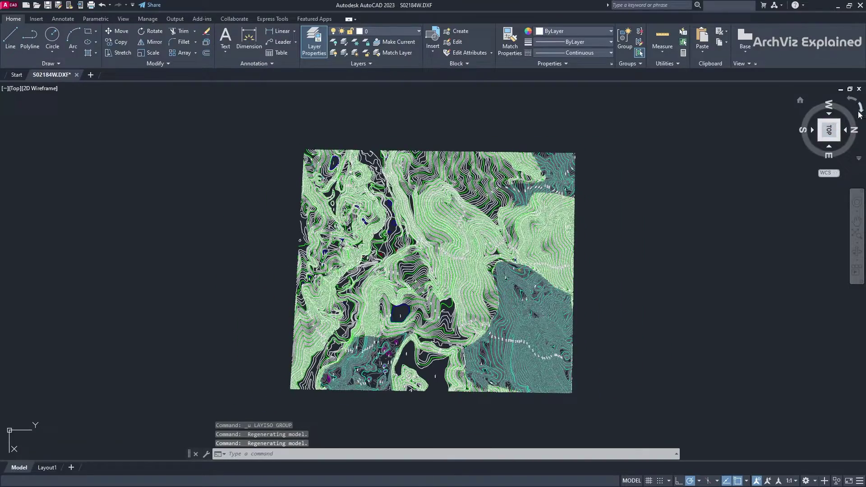
click(860, 110)
scroll(495, 154, up, 3)
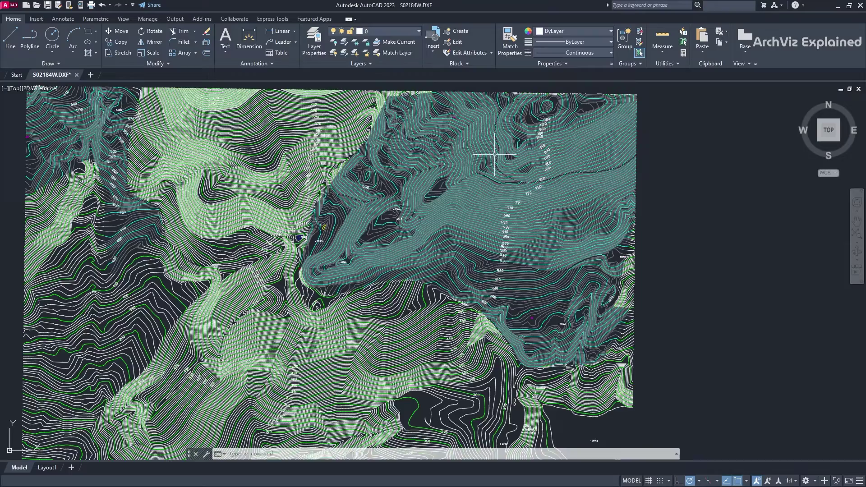
Select sample contour lines of every type across the map and isolate their layers.
scroll(494, 154, up, 2)
middle_drag(494, 155, 494, 334)
mouse_move(433, 126)
mouse_down()
mouse_move(423, 186)
mouse_move(330, 265)
mouse_up()
scroll(460, 190, down, 1)
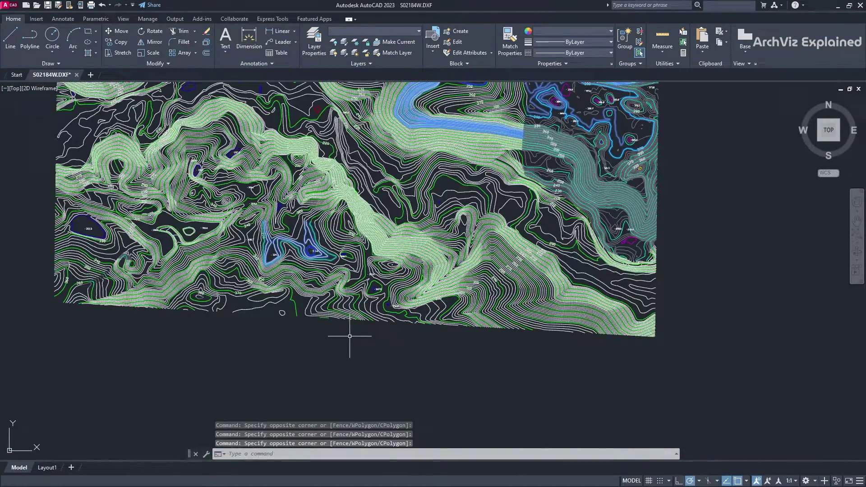
click(350, 336)
click(290, 290)
middle_drag(351, 214, 341, 287)
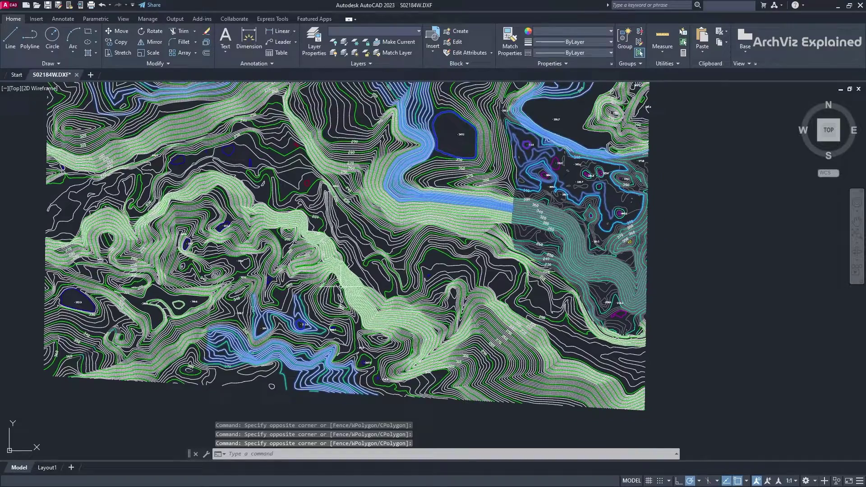
scroll(352, 194, down, 2)
middle_drag(352, 168, 370, 305)
mouse_move(423, 201)
middle_down()
mouse_move(296, 257)
mouse_move(300, 264)
middle_up()
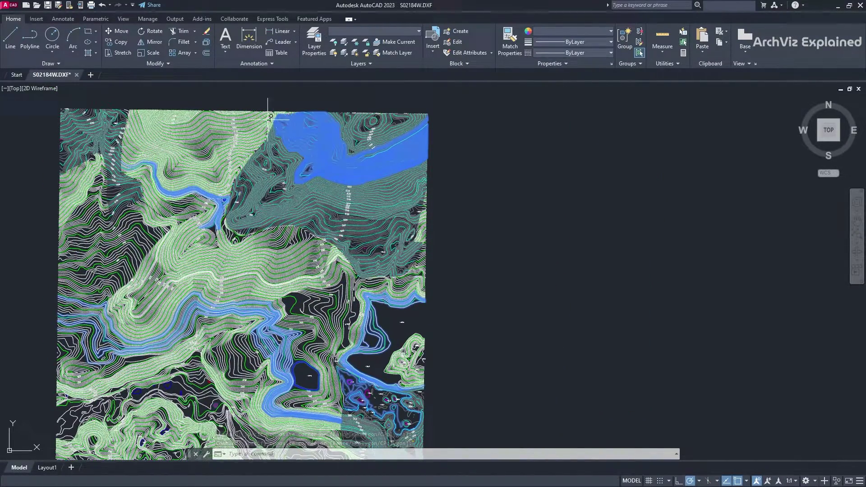
click(345, 44)
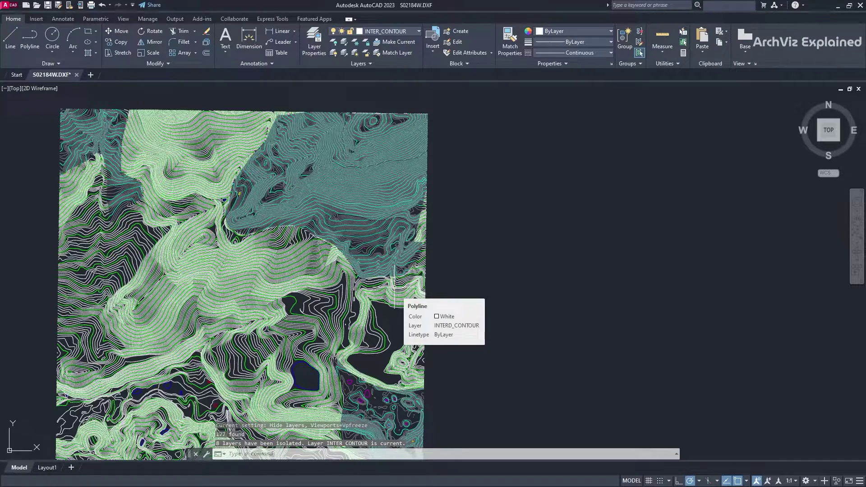
Select all the isolated contour lines and copy them to the clipboard.
middle_drag(504, 380, 533, 346)
scroll(498, 123, down, 2)
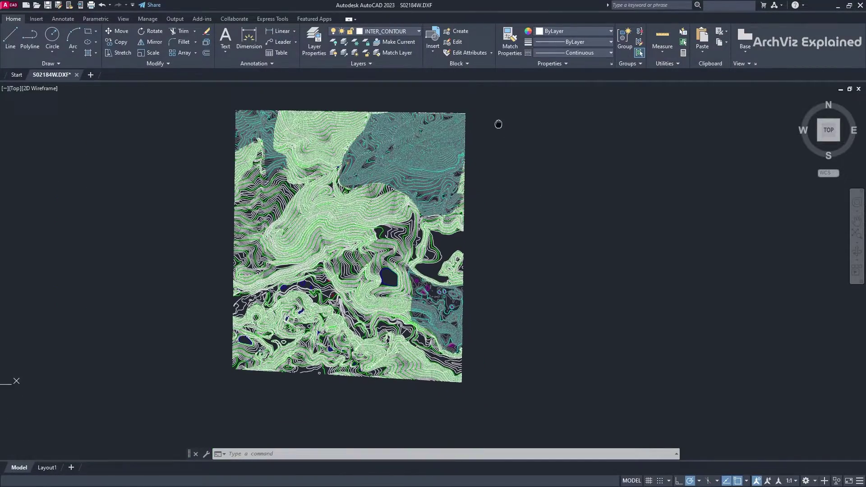
click(496, 94)
click(150, 424)
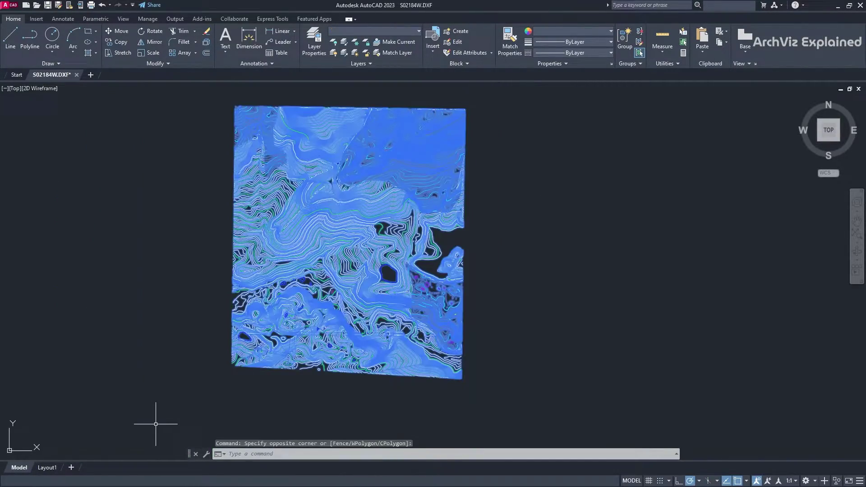
key(ctrl+c)
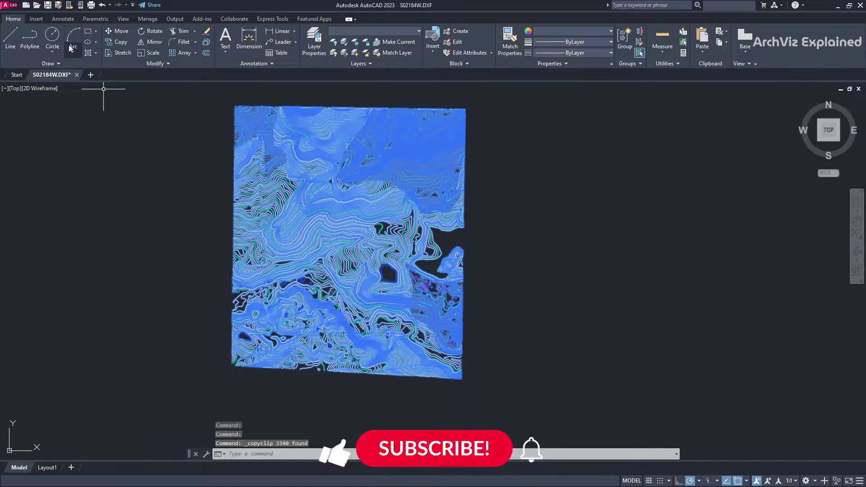
Create a new drawing from the acadiso.dwt template and paste the copied contours at the origin.
click(25, 5)
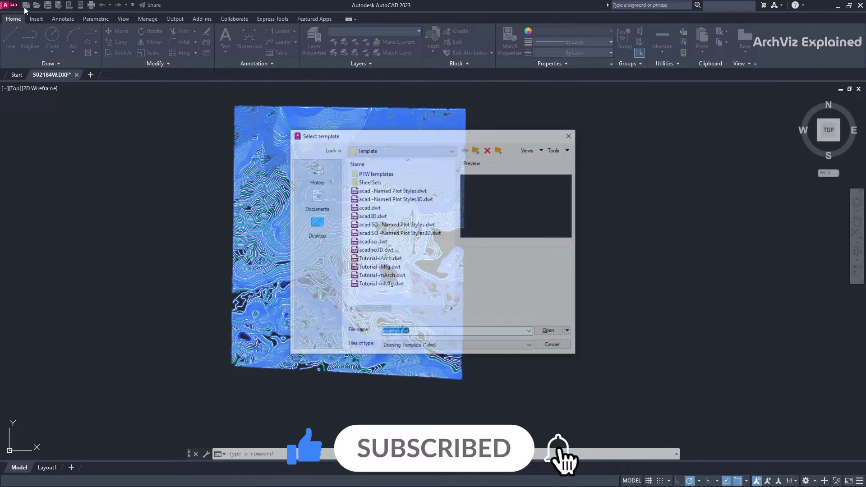
click(550, 333)
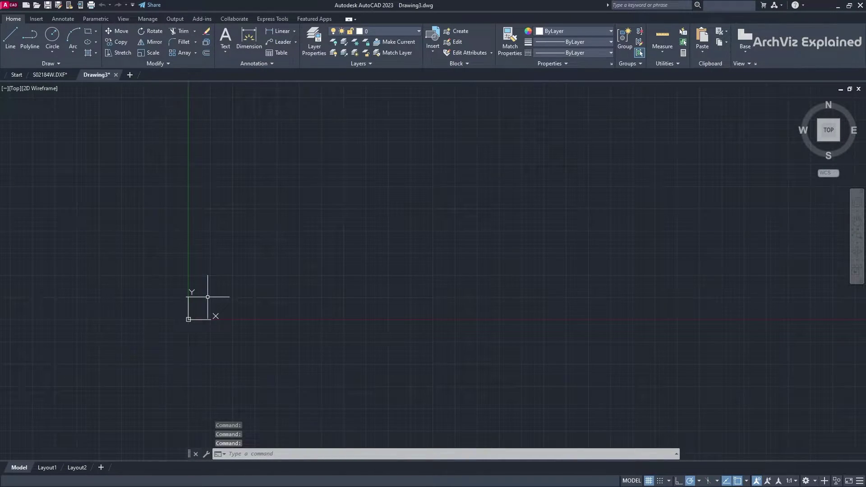
key(ctrl+v)
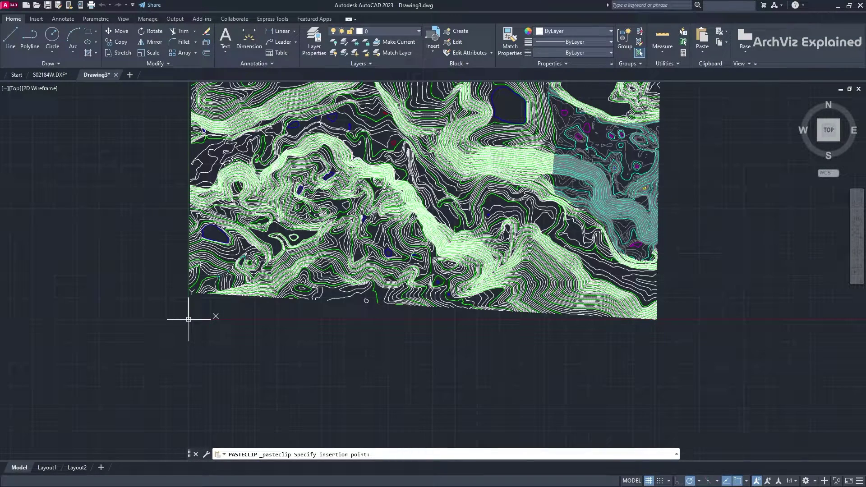
click(189, 319)
mouse_move(399, 291)
middle_down()
mouse_move(337, 354)
mouse_move(298, 336)
middle_up()
scroll(337, 354, down, 1)
scroll(337, 354, down, 2)
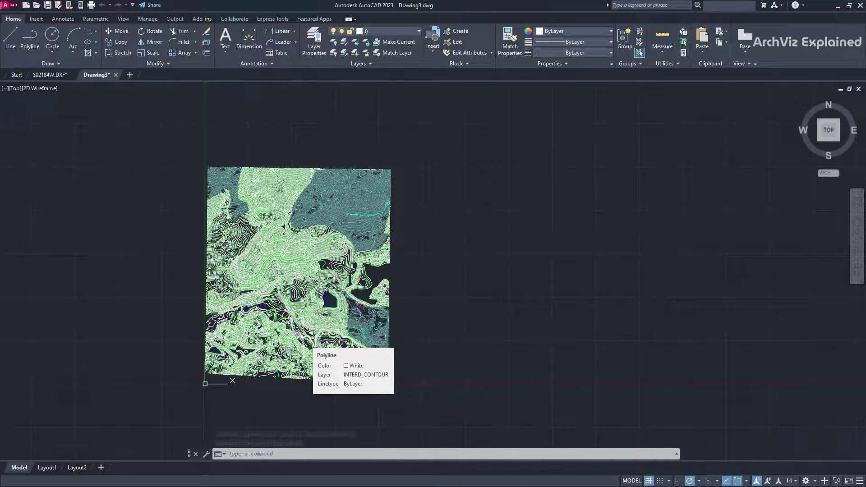
Move all the pasted contour lines to the INDEX_CONTOUR layer and clear the selection.
click(438, 153)
click(140, 425)
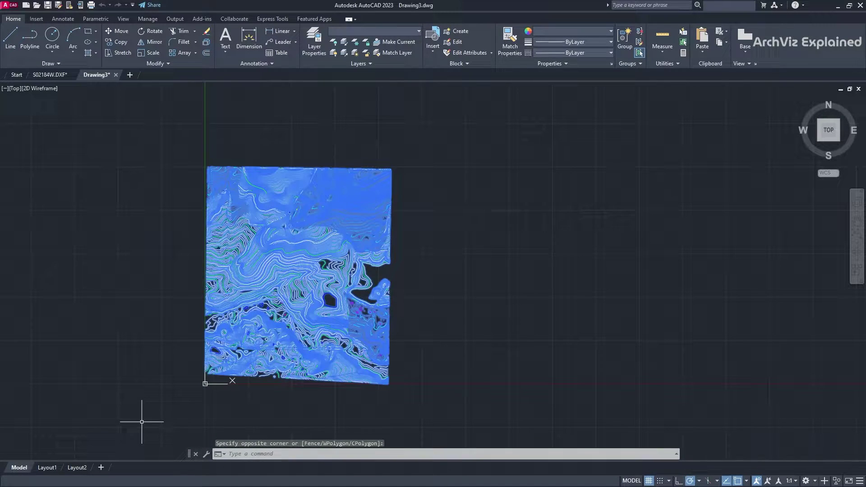
click(418, 33)
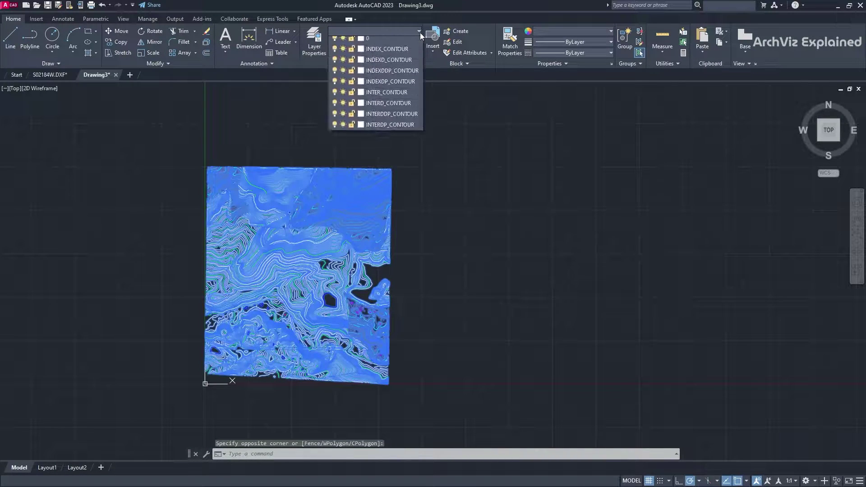
click(400, 51)
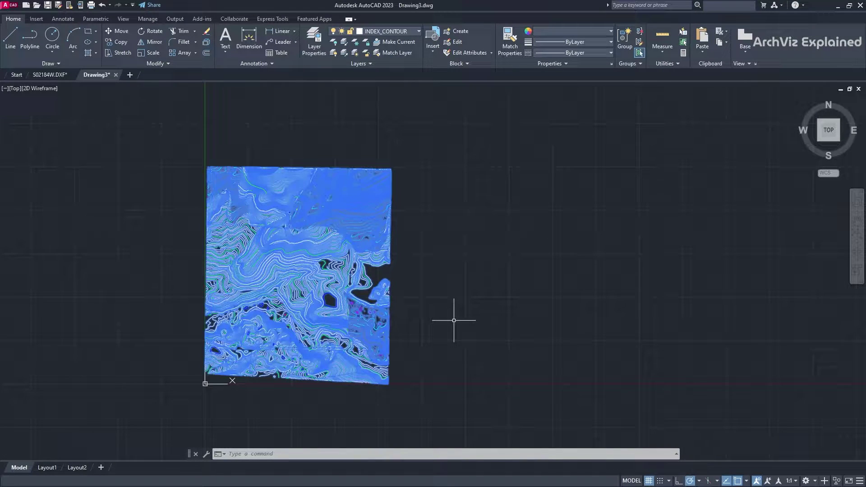
middle_drag(452, 315, 453, 286)
key(Escape)
Run AUDIT on the new drawing with fixing of detected errors set to Yes.
scroll(453, 286, down, 2)
scroll(433, 318, up, 3)
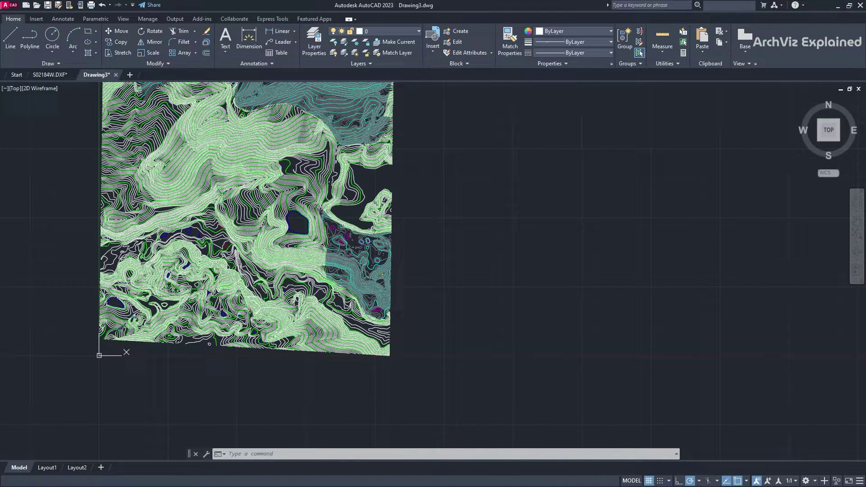
text(aud)
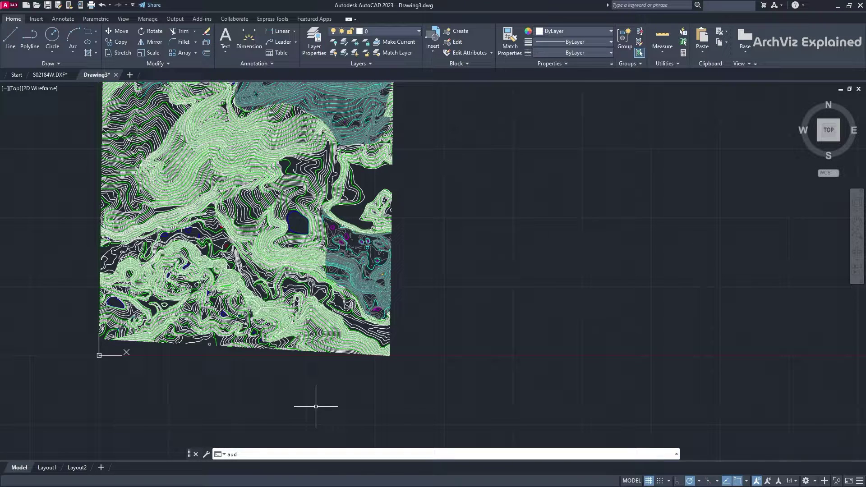
text(it)
key(Return)
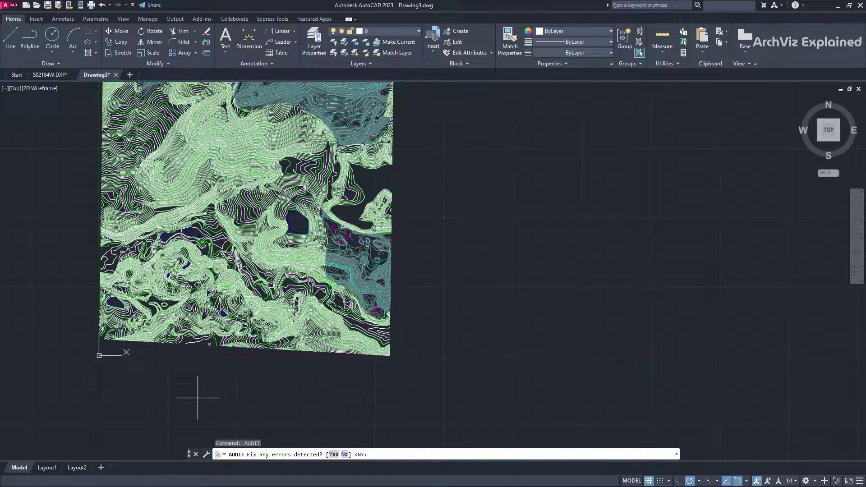
text(ye)
key(Return)
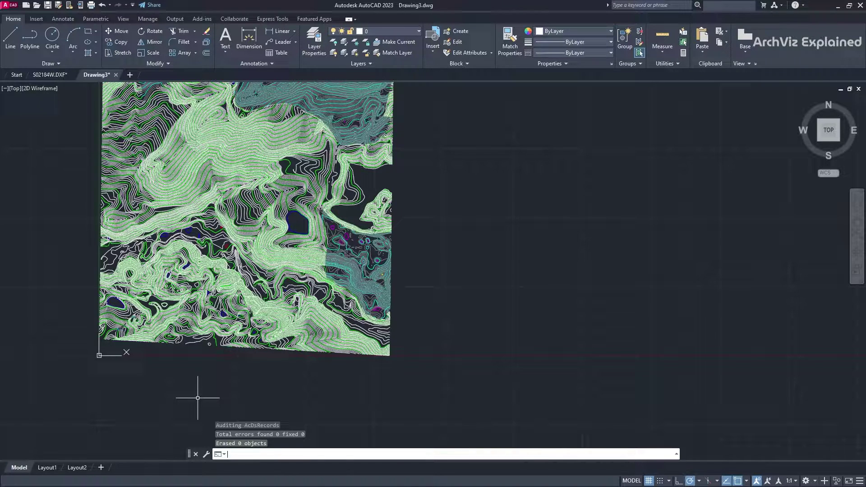
Run PURGE to remove all checked unused named items from the drawing in one go.
text(purge)
key(Return)
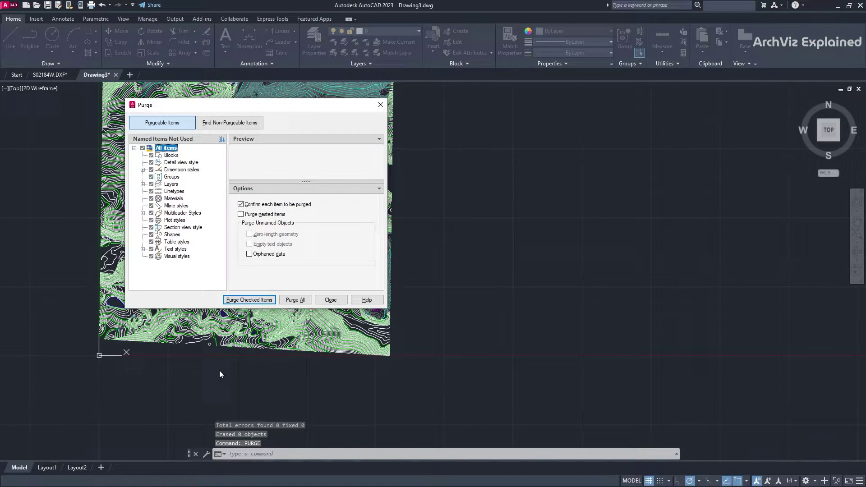
click(295, 300)
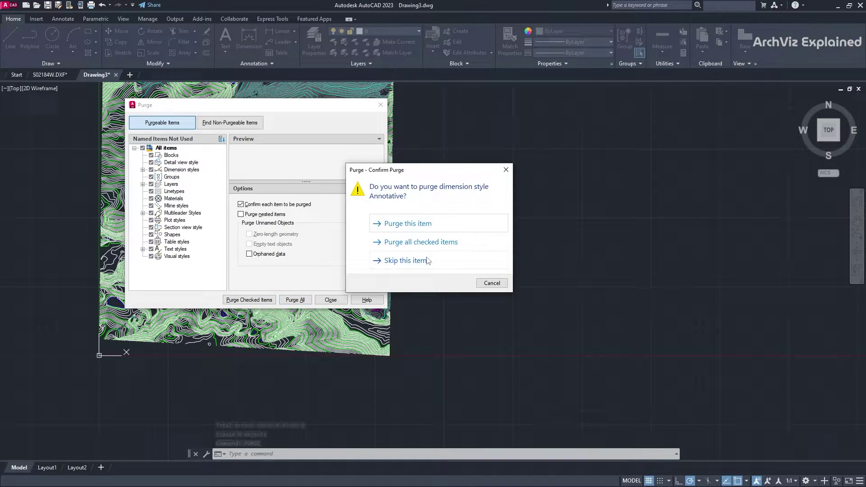
click(428, 243)
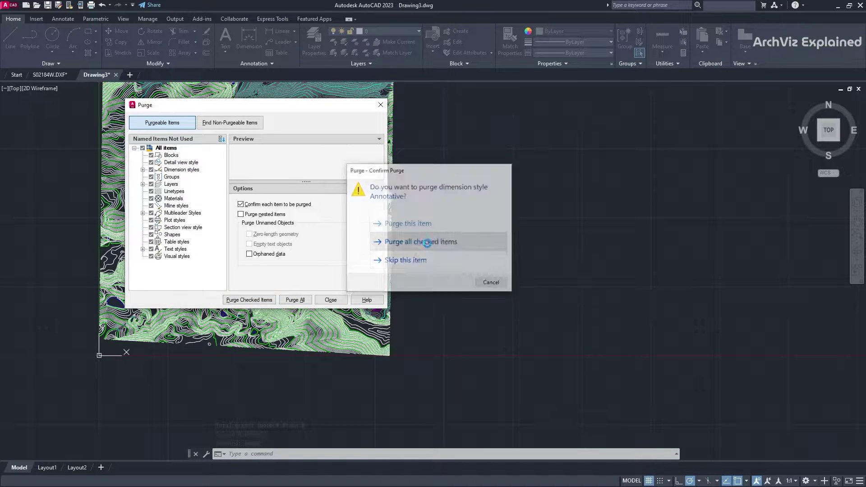
click(330, 300)
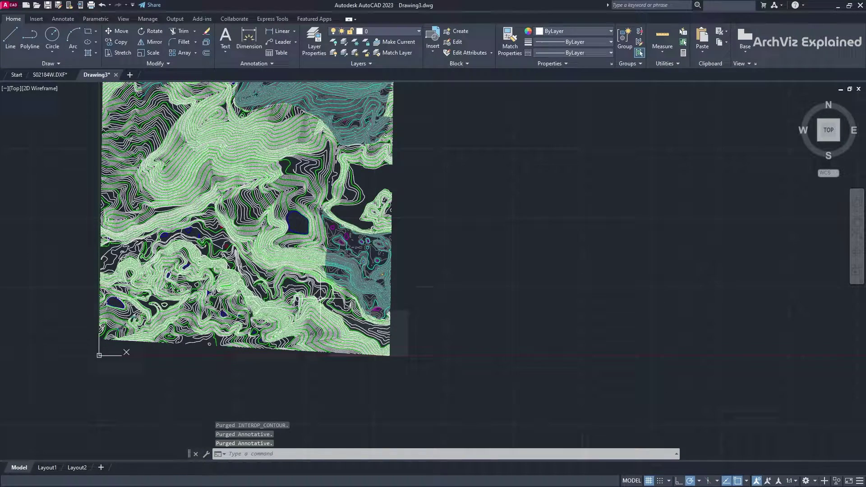
Run OVERKILL on all the contour lines to delete duplicate objects, using the default comparison settings.
text(overkill)
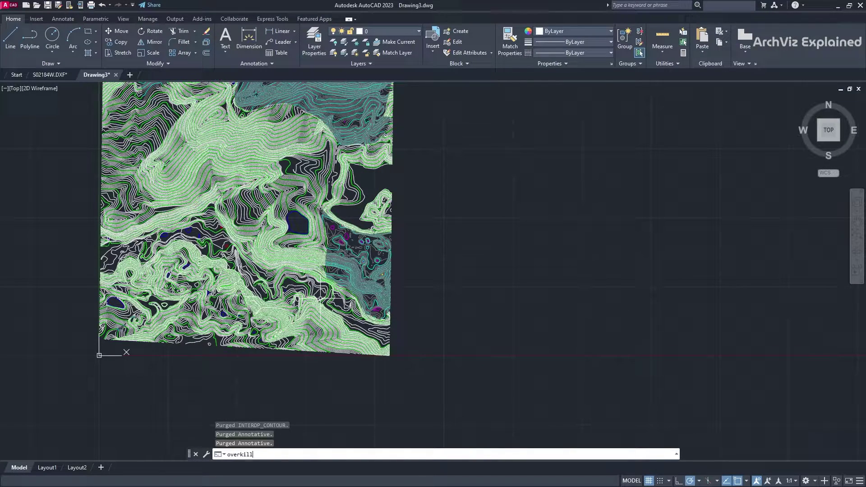
key(Return)
middle_drag(320, 299, 290, 378)
scroll(311, 338, down, 1)
click(385, 157)
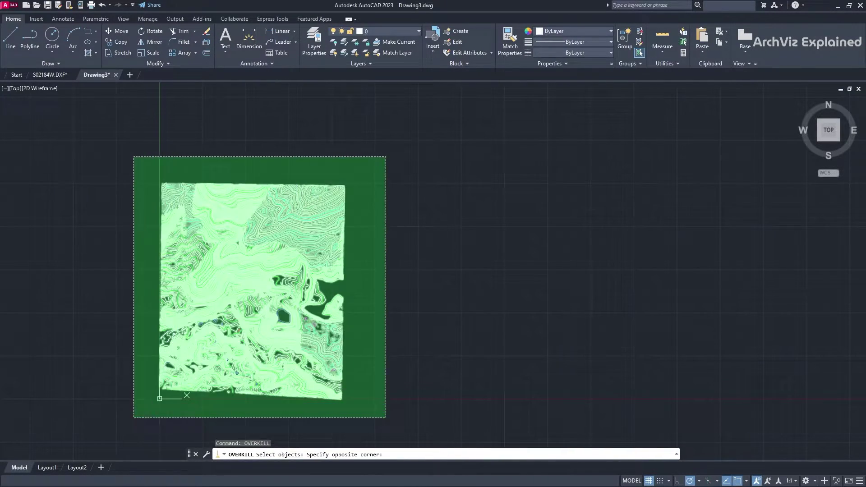
click(134, 418)
key(Return)
click(424, 323)
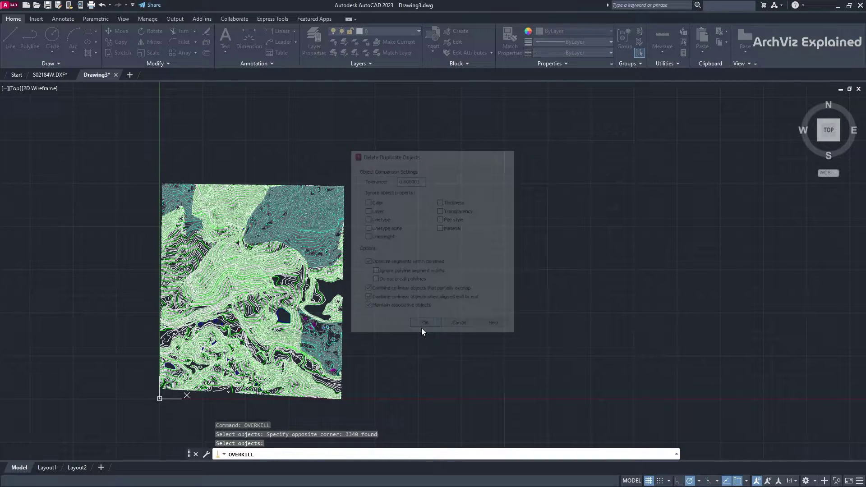
Save the cleaned drawing as Topo-Grad-PLanV1.dwg in the 01 Assets folder, replacing the existing file.
mouse_move(361, 353)
middle_down()
mouse_move(405, 323)
mouse_move(392, 321)
middle_up()
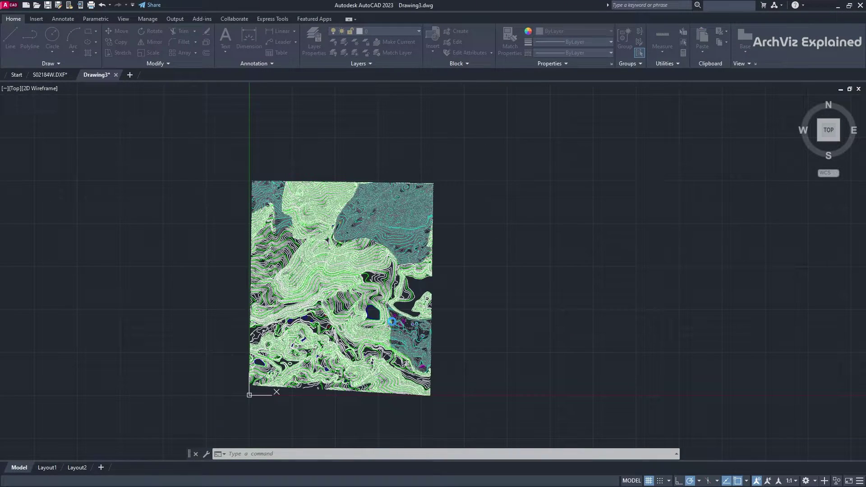
key(ctrl+s)
double_click(391, 173)
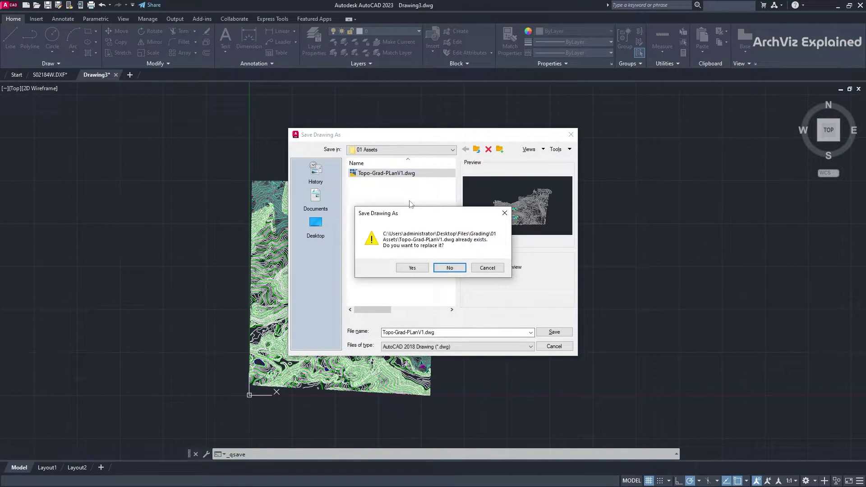
click(412, 268)
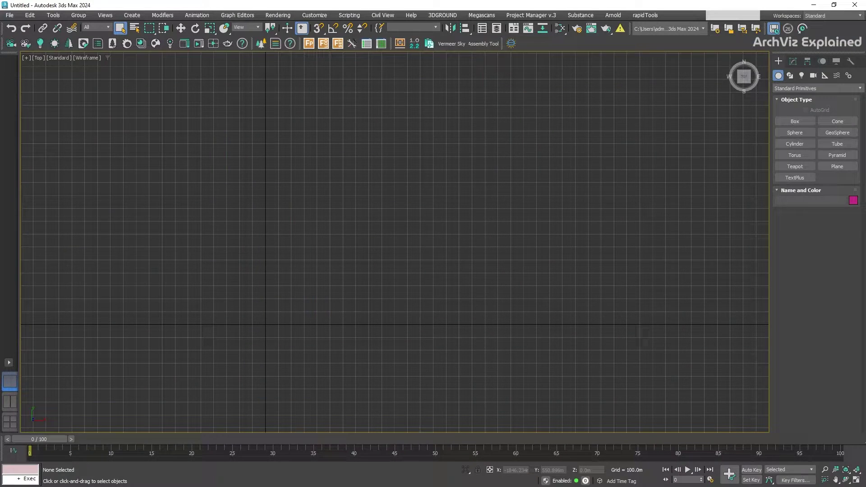
Import Topo-Grad-PLanV1.dwg into 3ds Max with the incoming file units set to Meters and rescaling enabled.
click(9, 15)
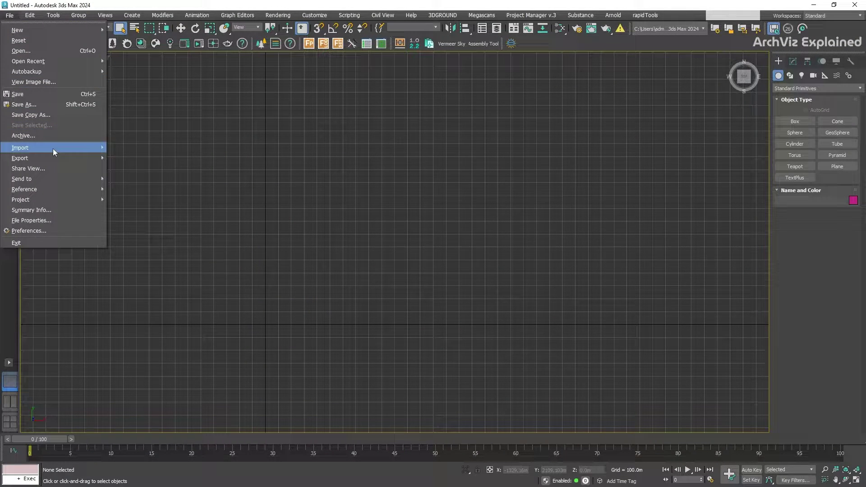
mouse_move(52, 148)
click(145, 149)
double_click(190, 96)
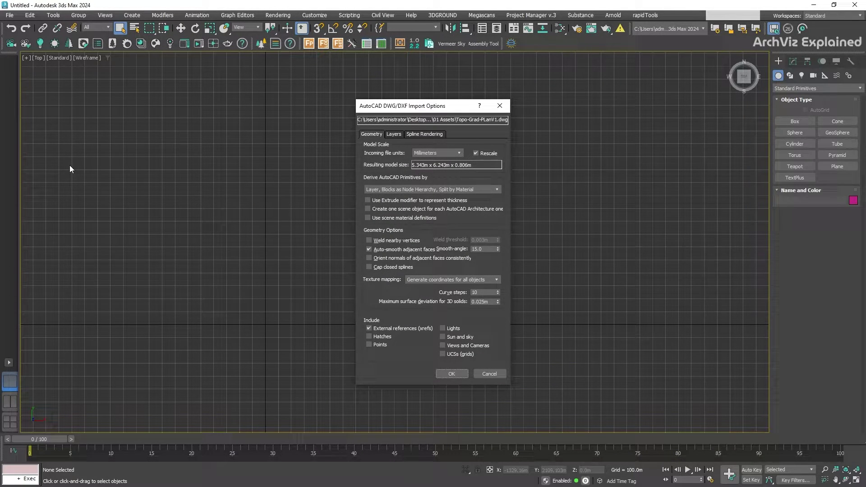
click(450, 153)
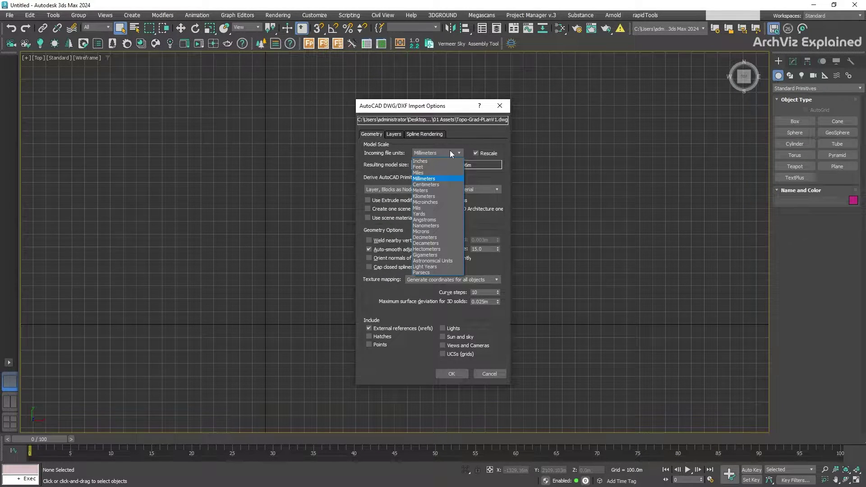
click(436, 192)
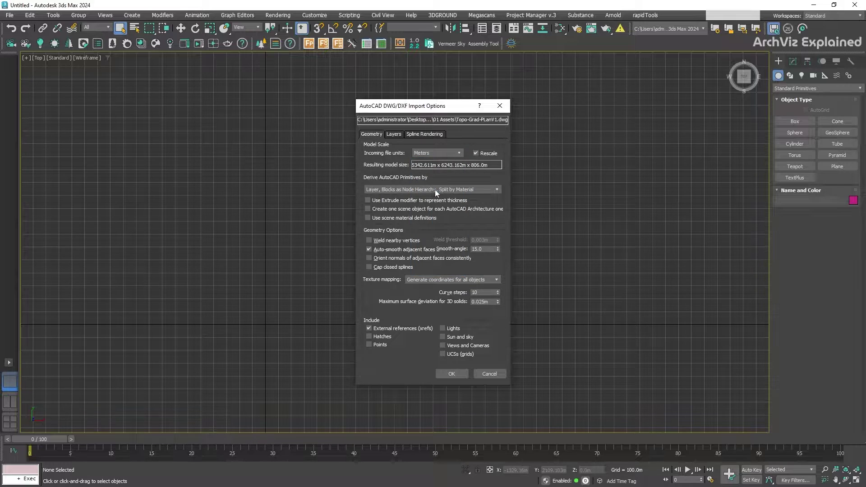
click(451, 375)
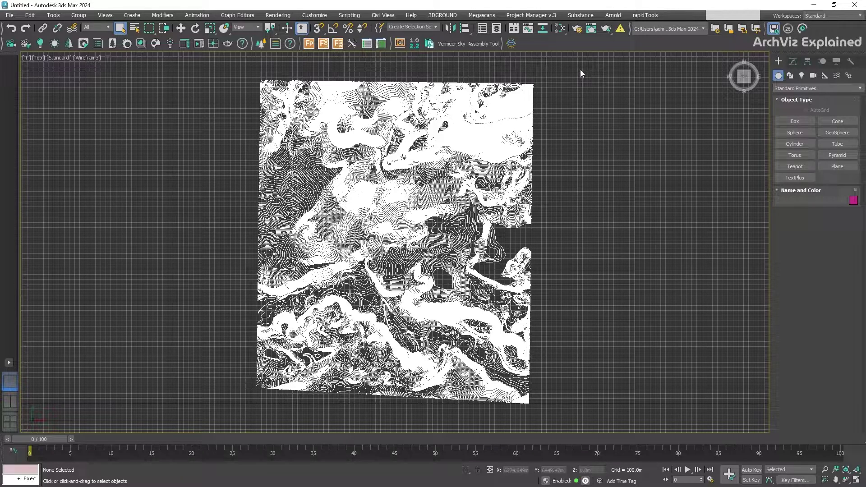
Delete the imported contour lines from the scene.
click(311, 282)
key(Delete)
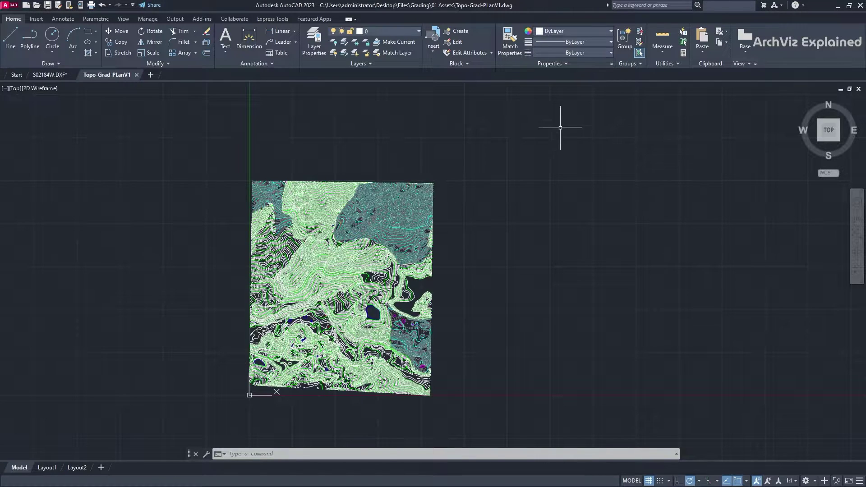
In AutoCAD, select all the contour lines of Topo-Grad-PLanV1 and copy them to the clipboard.
click(561, 126)
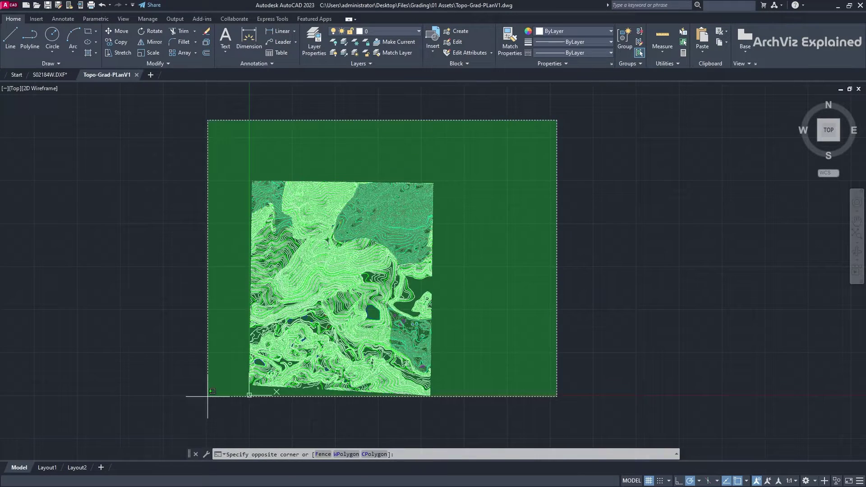
click(182, 420)
key(ctrl+c)
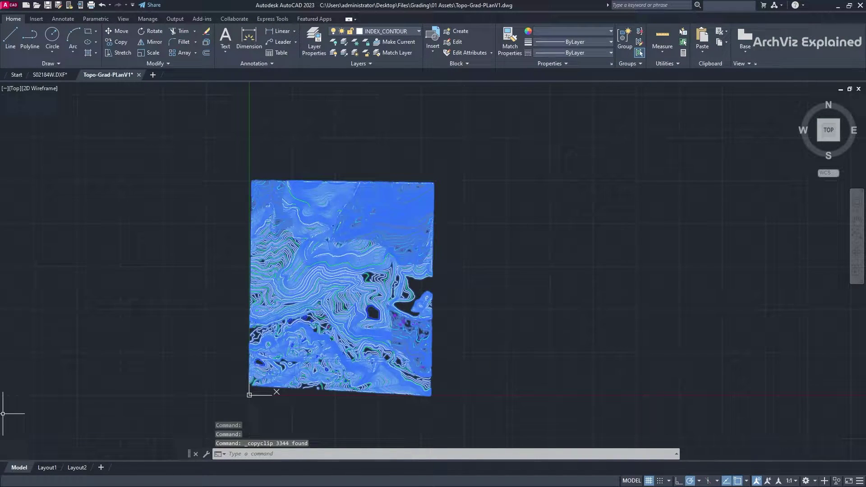
Switch to 3ds Max and paste the copied contours with the Paste DWG script, using Meters as the incoming file units.
key(alt+Tab)
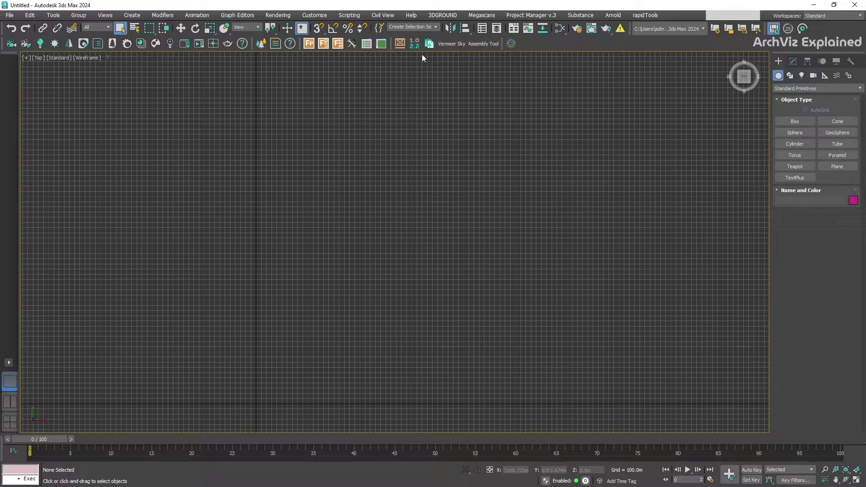
click(433, 44)
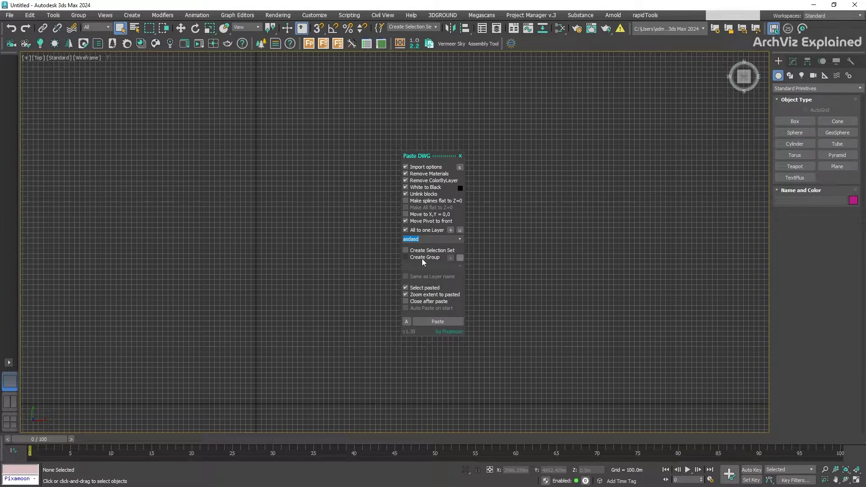
click(427, 322)
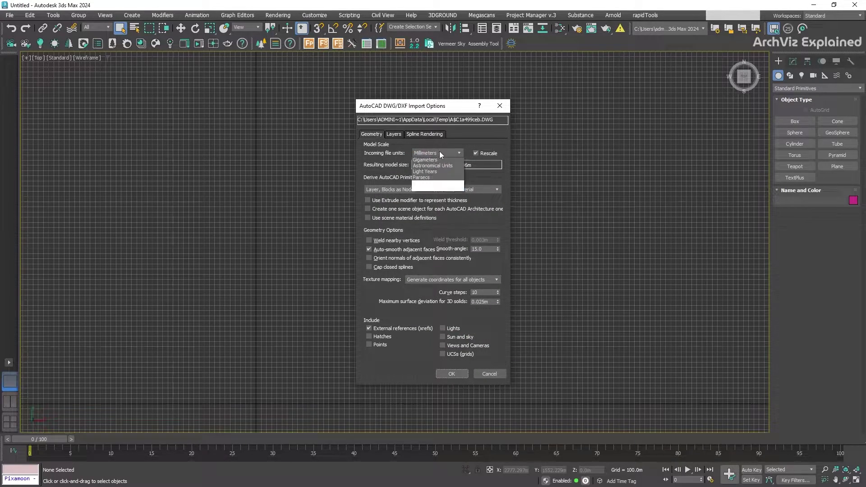
click(440, 153)
click(422, 189)
click(447, 374)
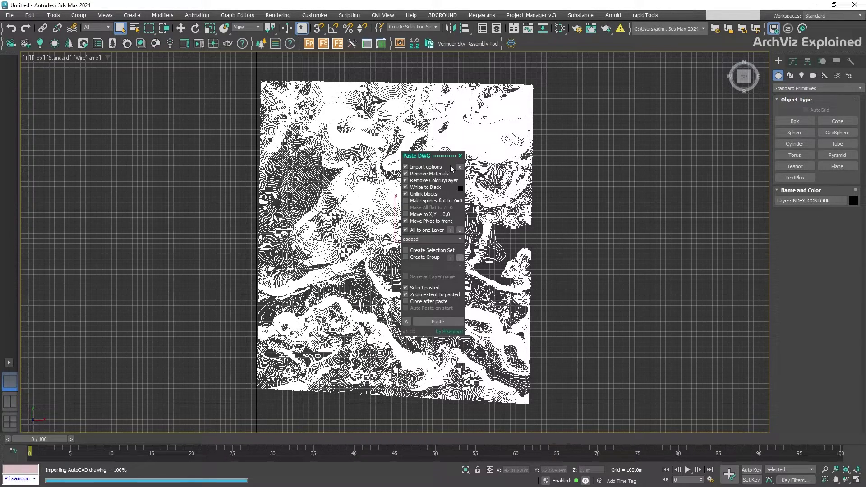
click(460, 156)
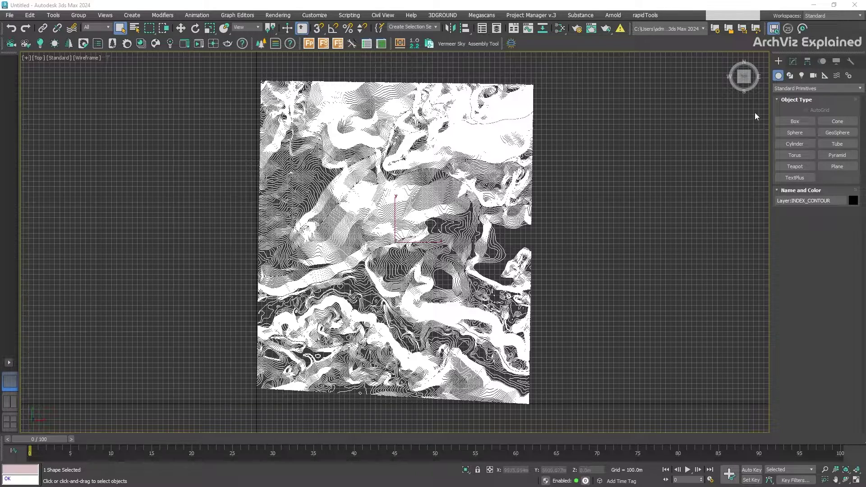
Create a Terrain compound object from the selected contour shape.
click(776, 89)
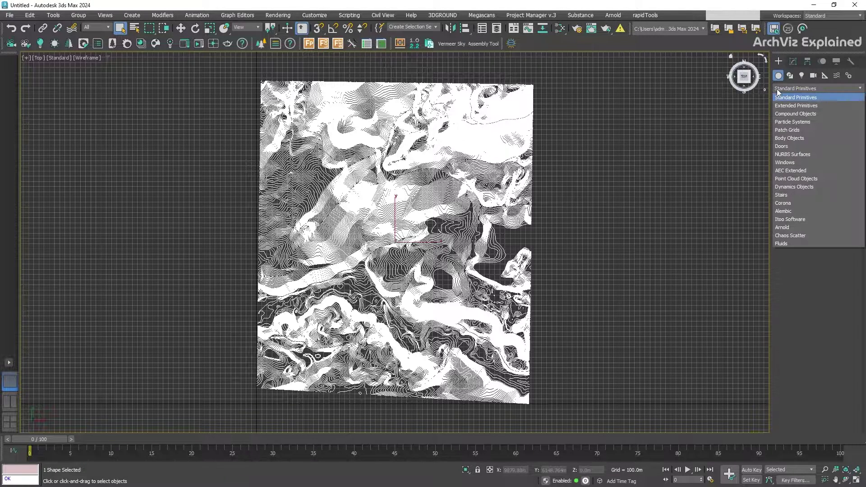
click(785, 114)
click(791, 156)
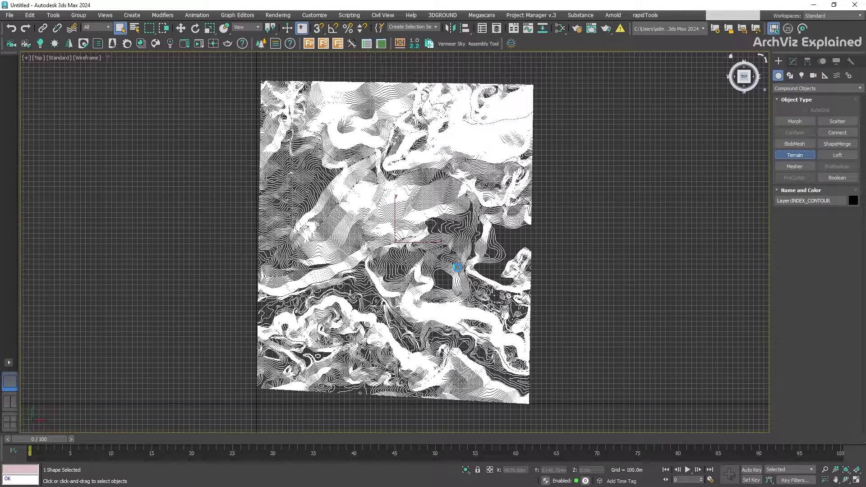
Examine the terrain's surface and mesh density in perspective, comparing shaded and wireframe display.
key(p)
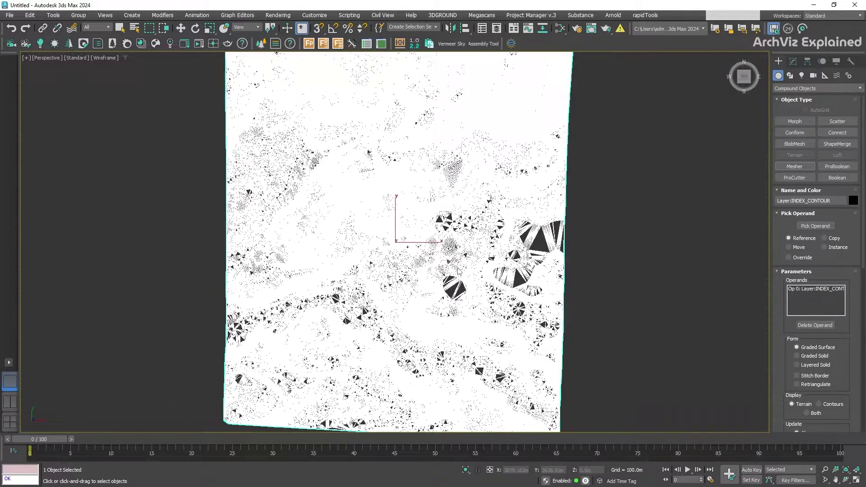
key(F3)
mouse_move(391, 285)
alt+middle_down()
mouse_move(387, 242)
mouse_move(438, 227)
alt+middle_up()
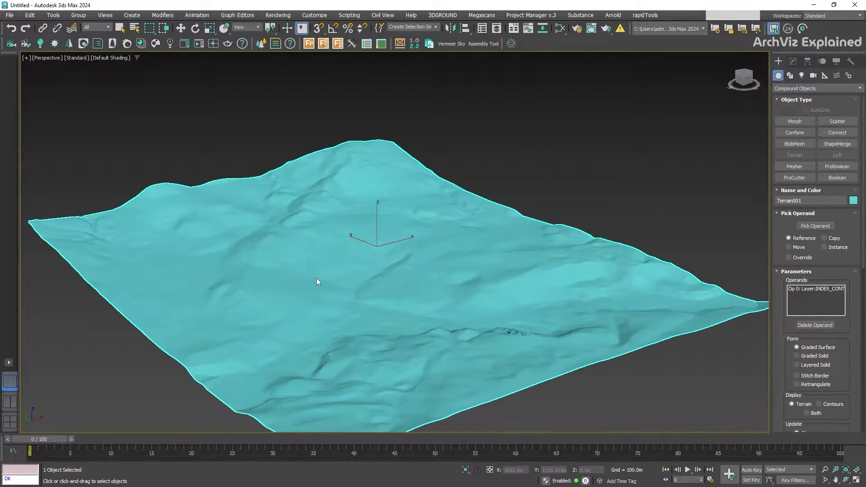
alt+middle_drag(317, 282, 361, 281)
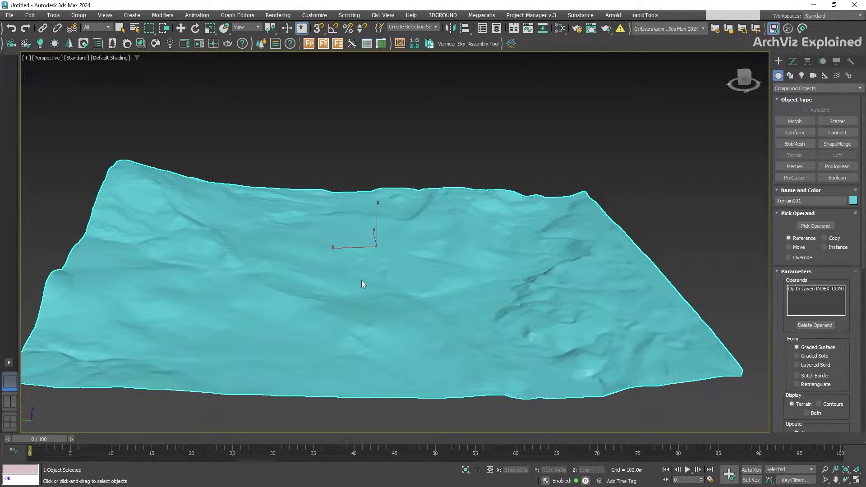
key(F3)
scroll(361, 280, up, 5)
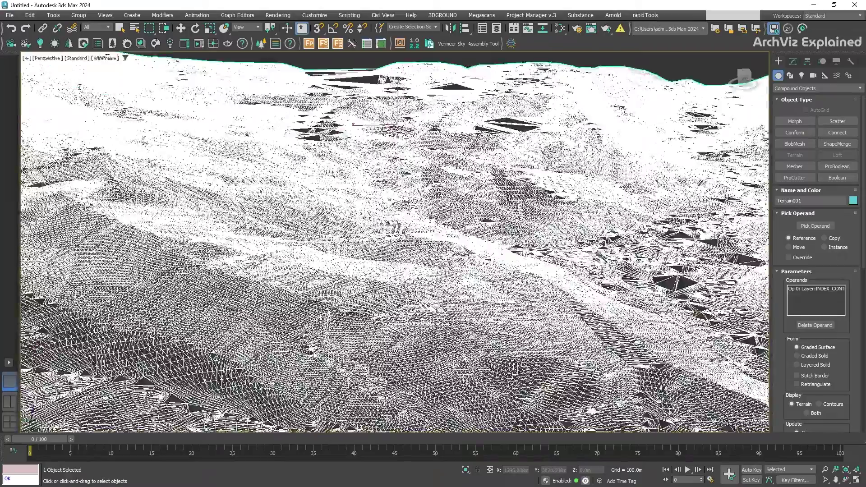
scroll(315, 355, down, 10)
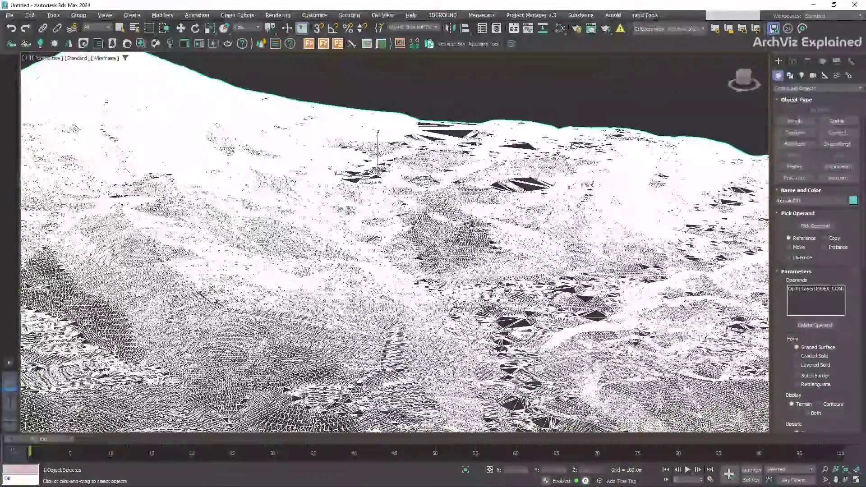
scroll(322, 347, down, 4)
key(F3)
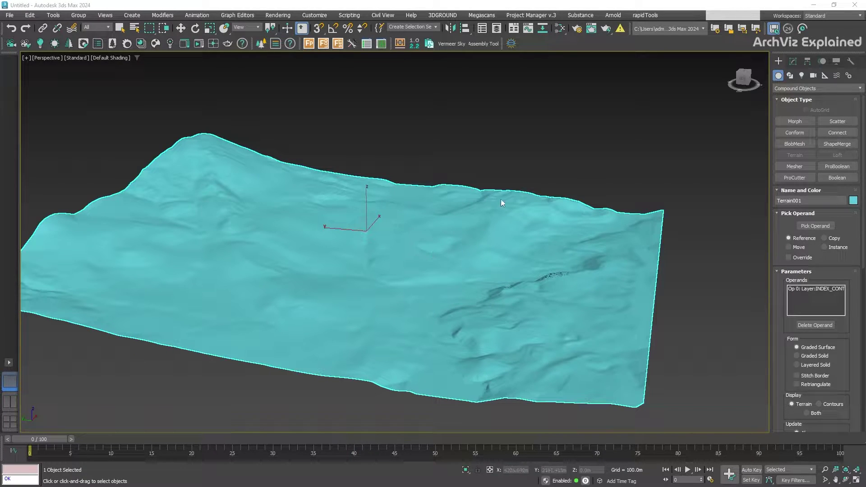
Add a Retopology modifier to the terrain object.
click(793, 61)
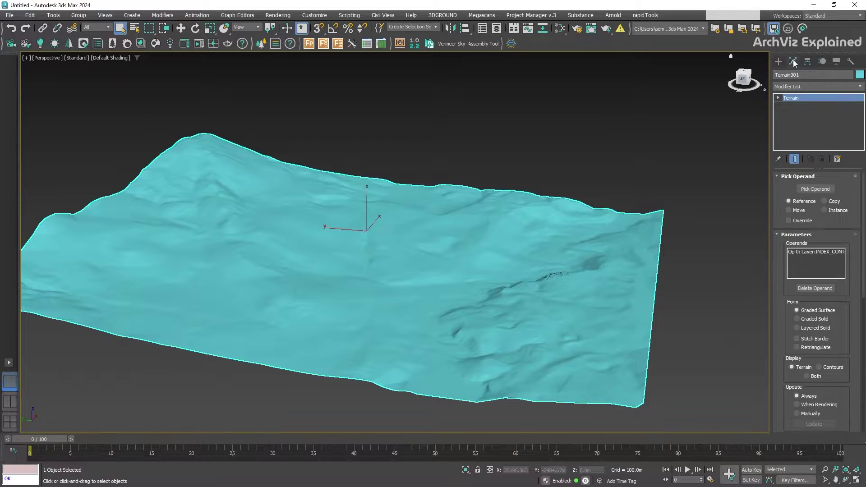
click(803, 87)
text(ret)
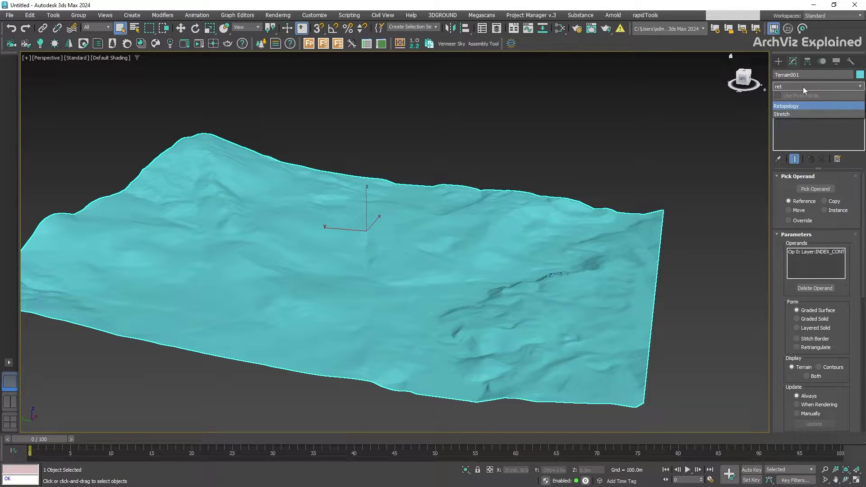
click(789, 107)
key(Return)
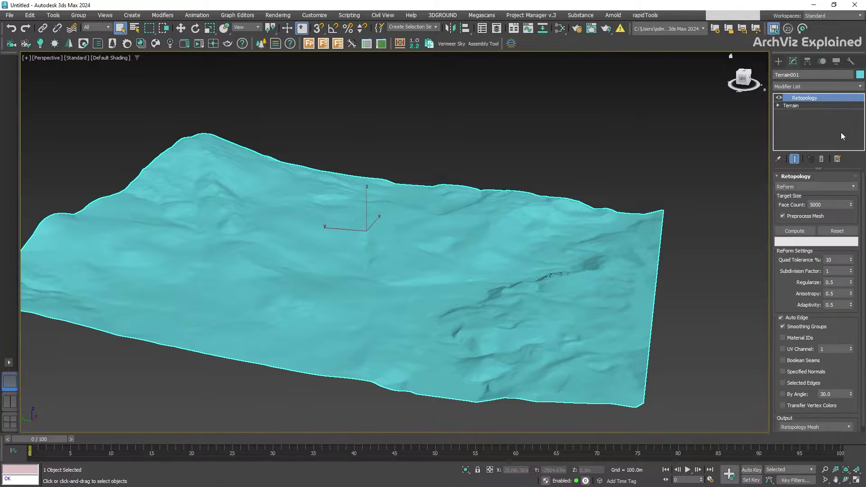
Set the Retopology target face count to 25000 and compute the new mesh.
double_click(830, 205)
text(2500)
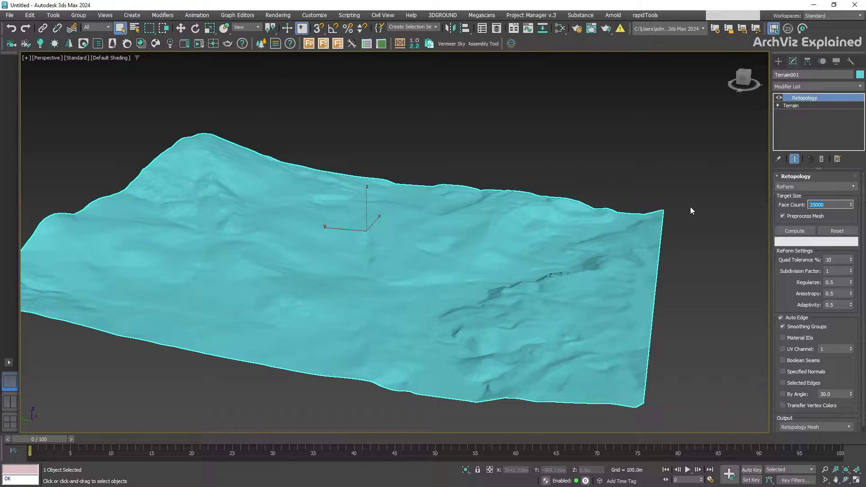
click(794, 230)
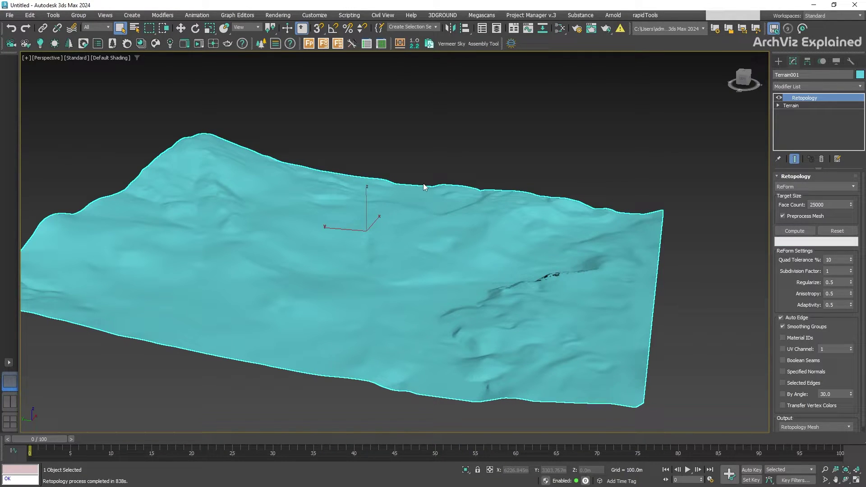
Inspect the retopologized terrain's mesh layout from another angle in wireframe and shaded display.
key(F3)
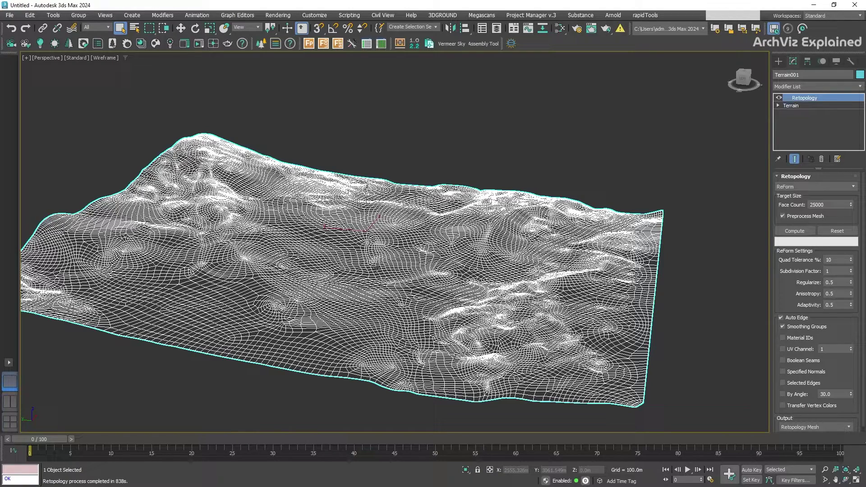
key(F3)
alt+middle_drag(377, 267, 336, 266)
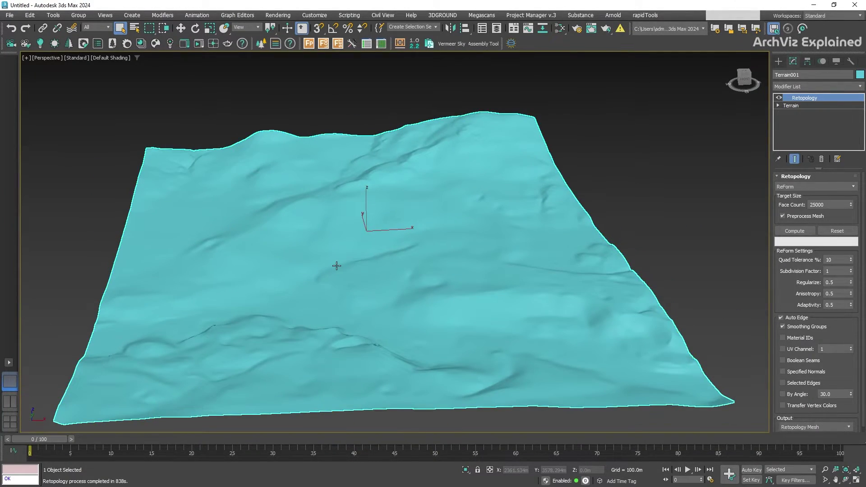
key(F3)
key(F3)
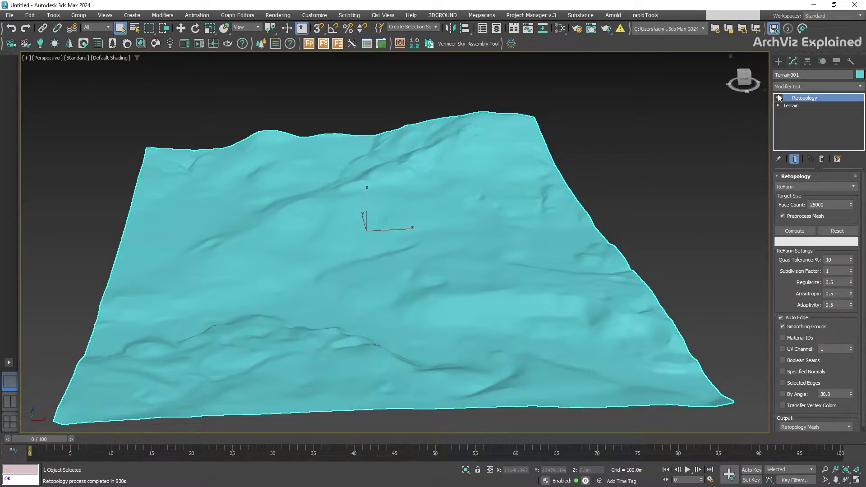
Compare the terrain's edges with the Retopology modifier switched off and on, and examine the shaded surface up close.
key(F4)
click(779, 97)
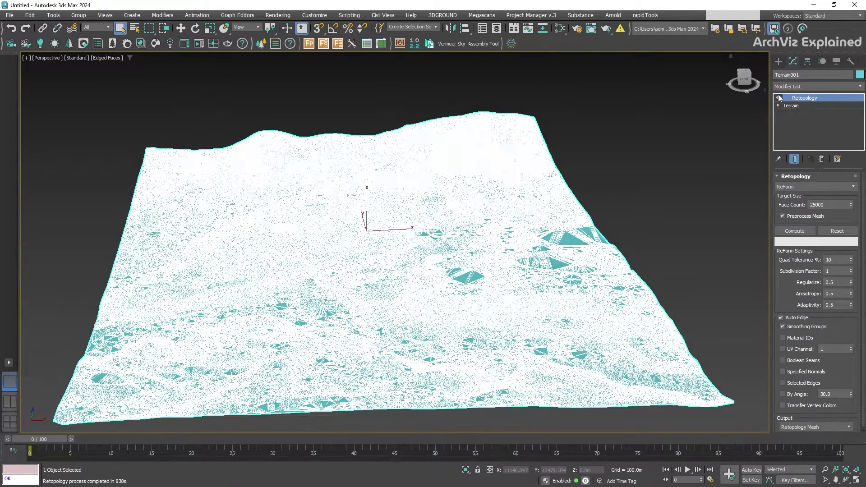
click(779, 98)
click(779, 97)
click(779, 97)
key(F3)
key(F3)
key(F4)
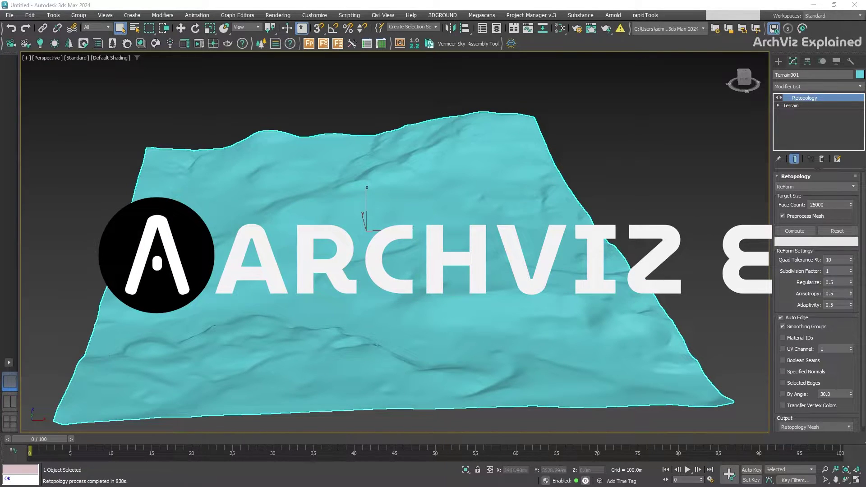
alt+middle_drag(307, 285, 366, 249)
scroll(346, 267, up, 3)
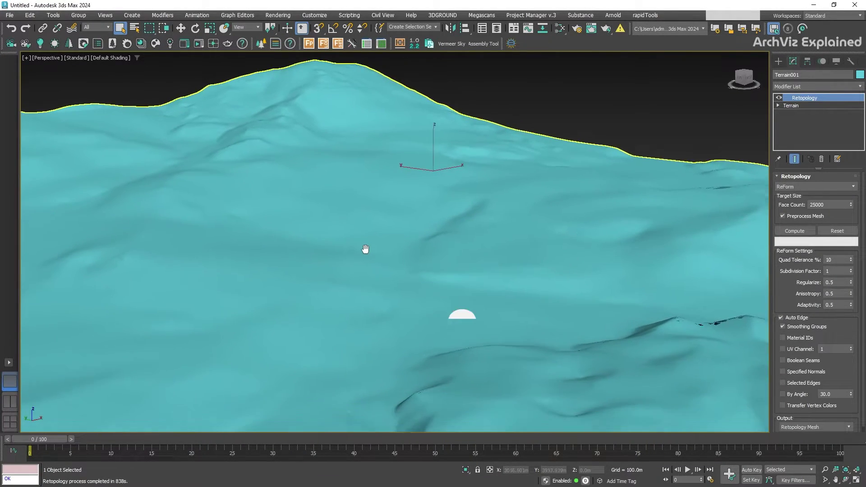